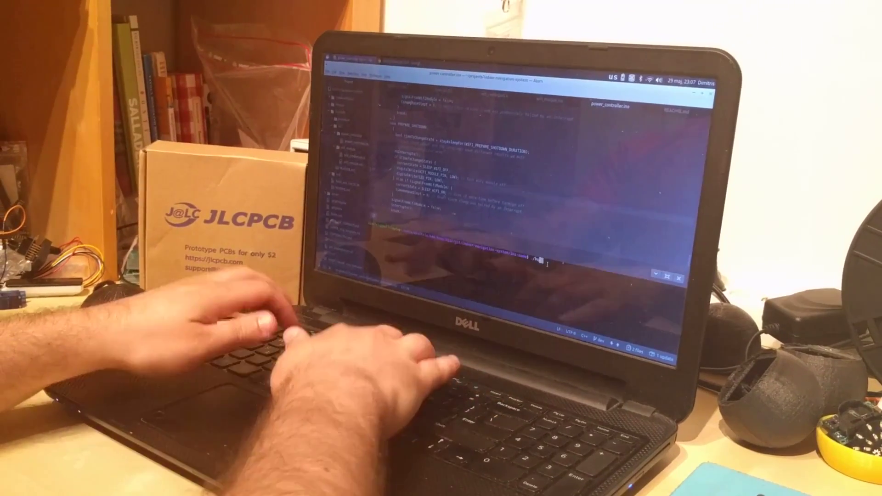
pyautogui.write('uild_and_run_ut.sh')
# Run ./build_and_run_ut.sh in the terminal to build and execute the power controller unit tests
pyautogui.press('Return')
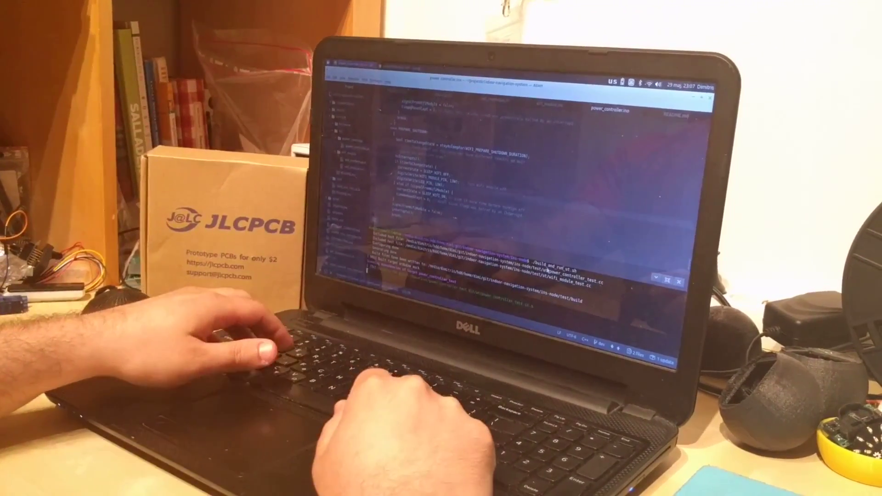